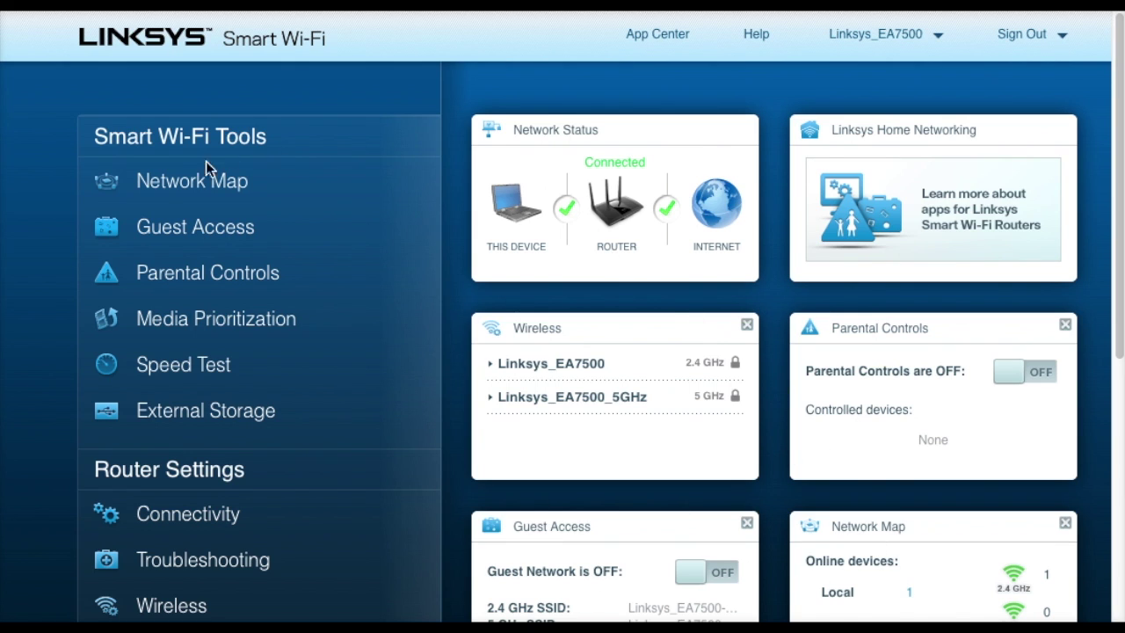
Open the Network Map and check the Guest Network tab, which lists zero guests
left_click(190, 181)
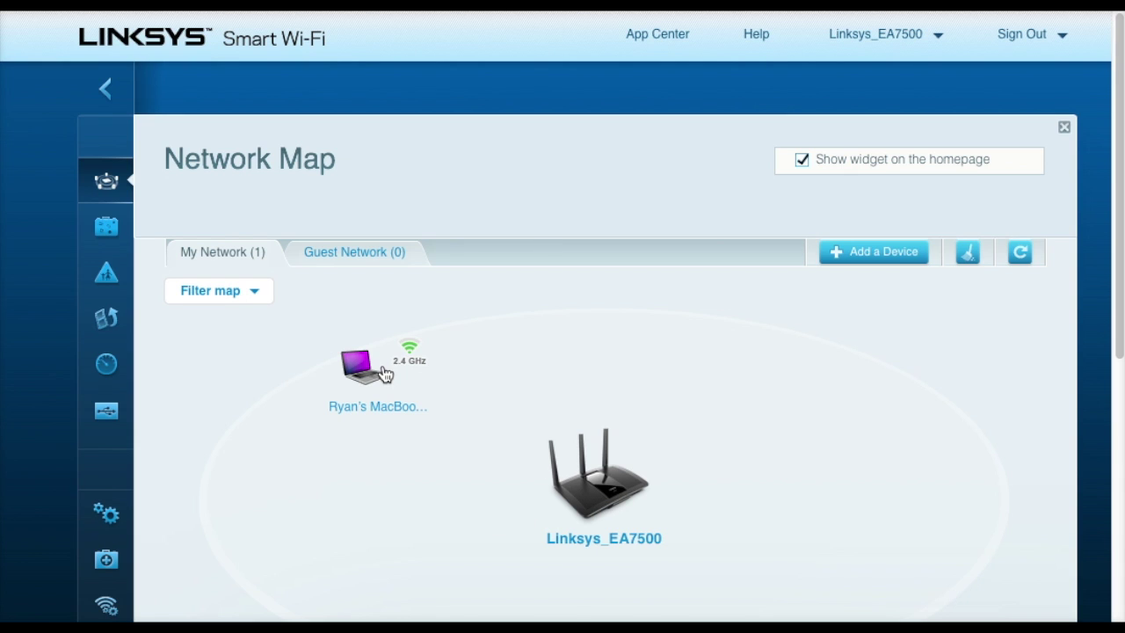
left_click(385, 252)
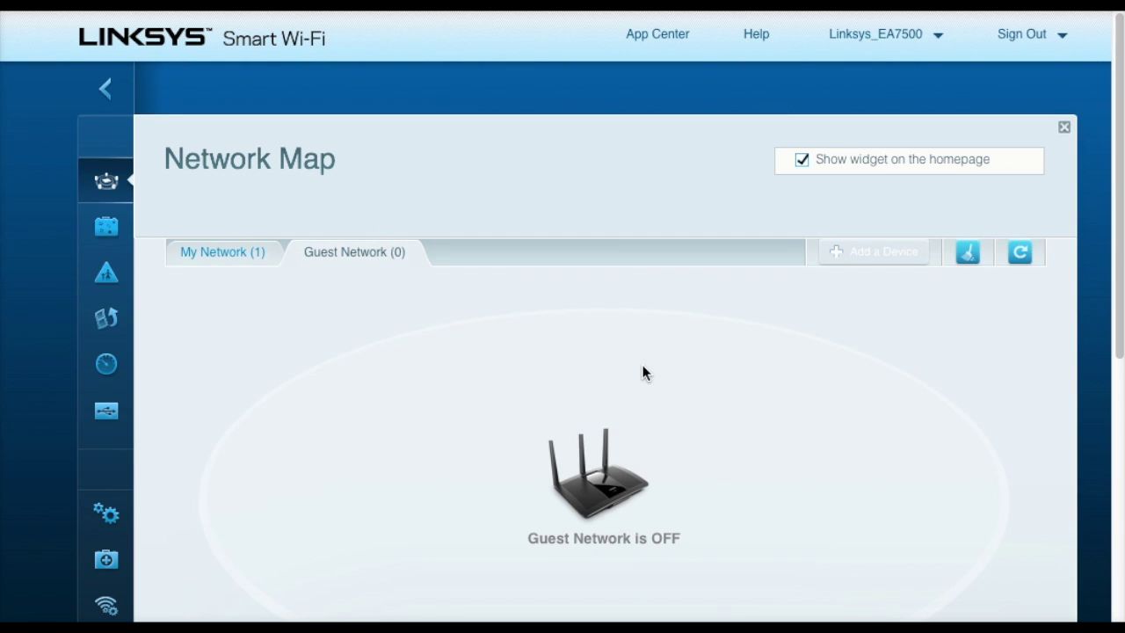
left_click(114, 233)
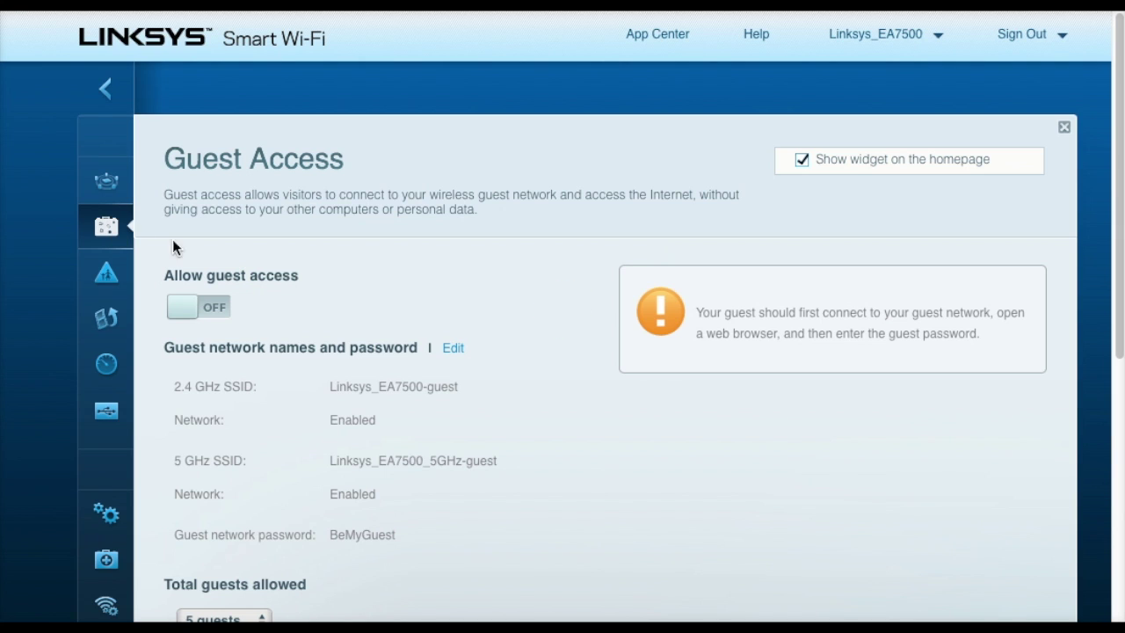
Switch Allow guest access on, enabling both the 2.4 GHz and 5 GHz guest networks
left_click(189, 304)
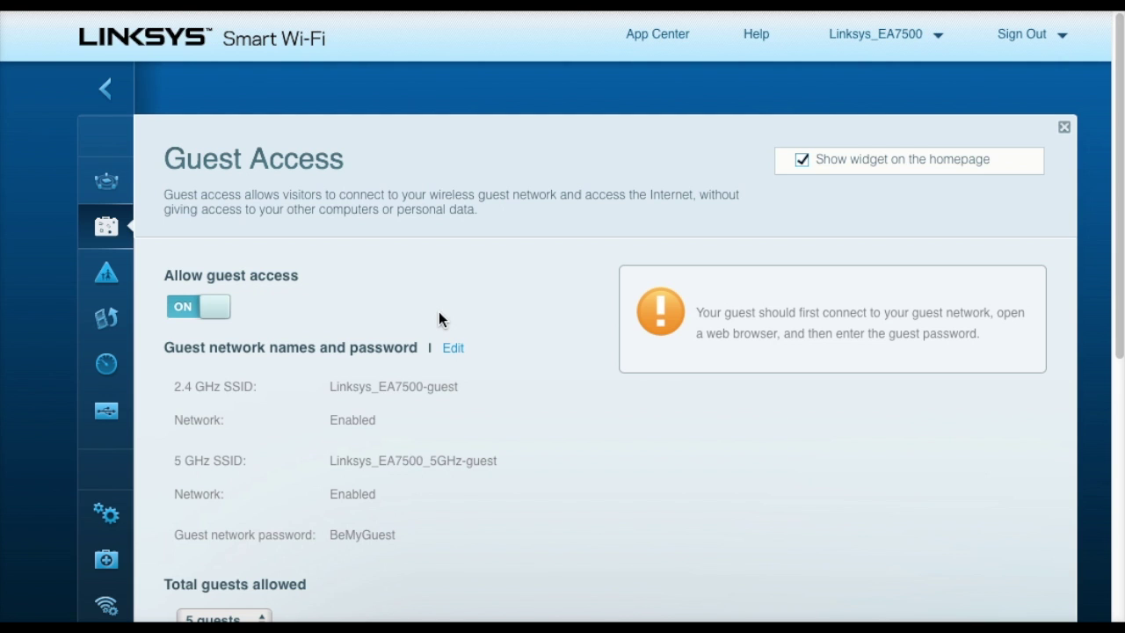
Turn on parental controls for the MacBook Air, blocking its internet at specific scheduled times
left_click(105, 279)
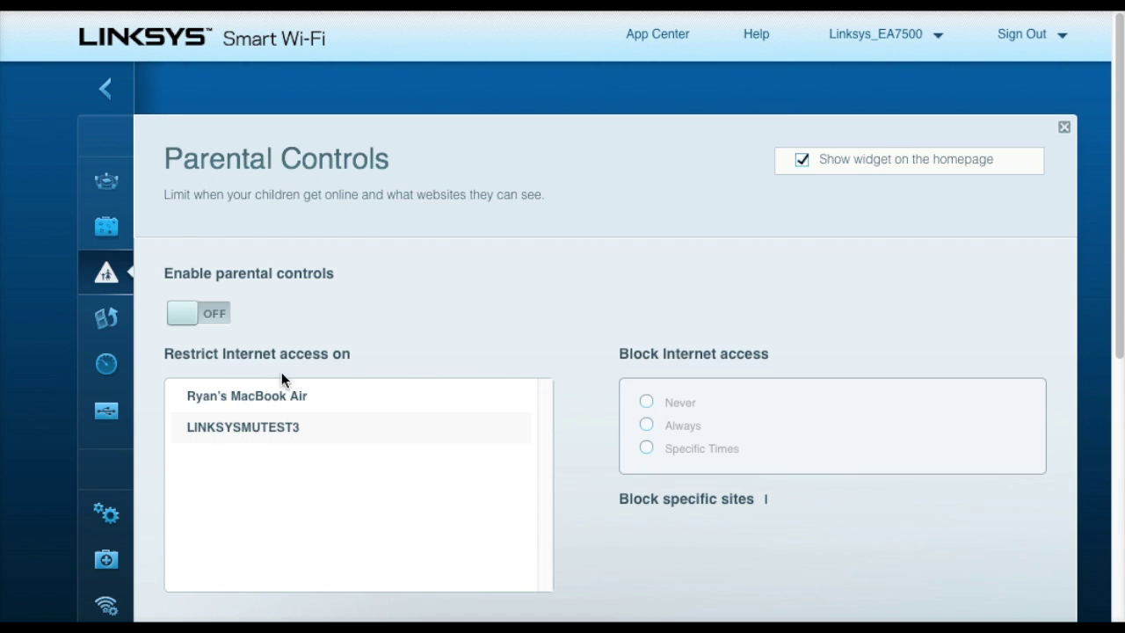
left_click(209, 318)
left_click(231, 396)
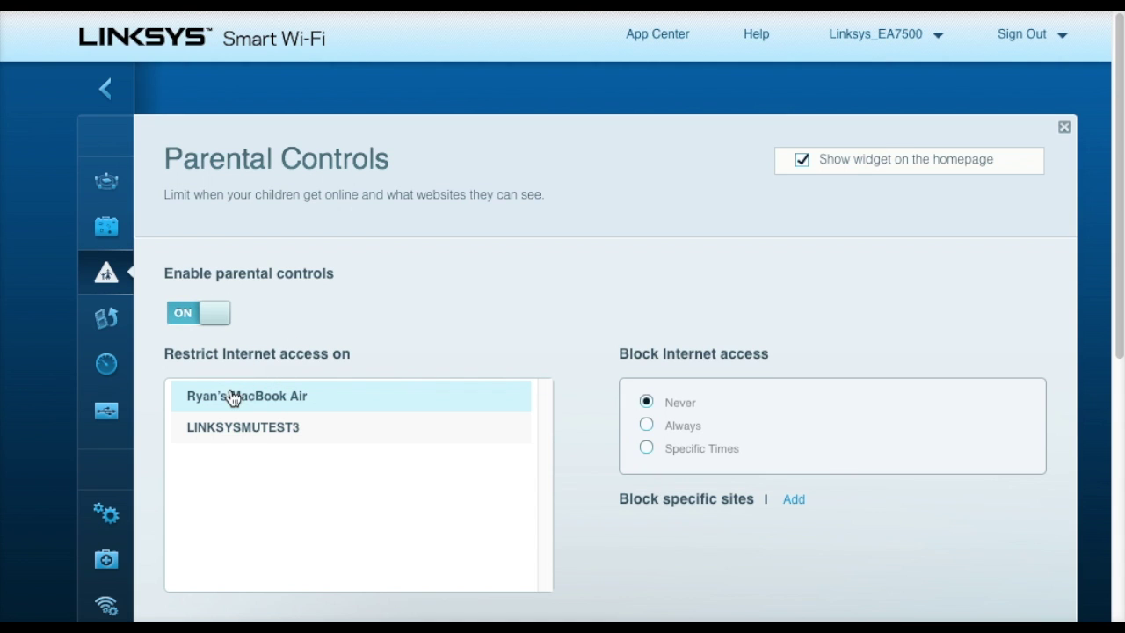
left_click(645, 448)
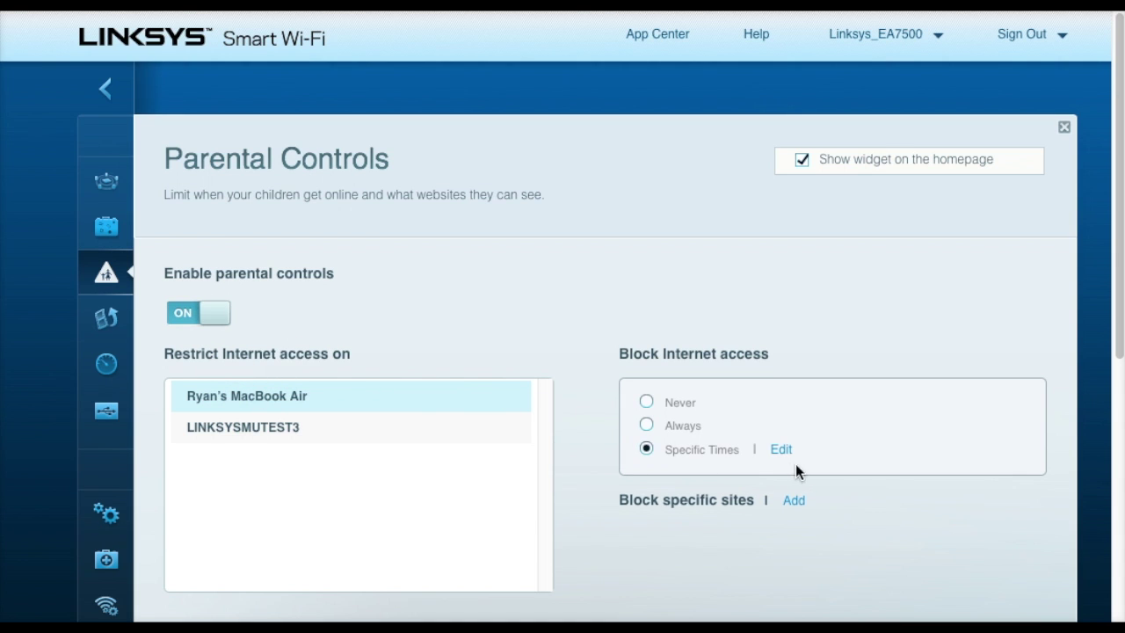
left_click(779, 449)
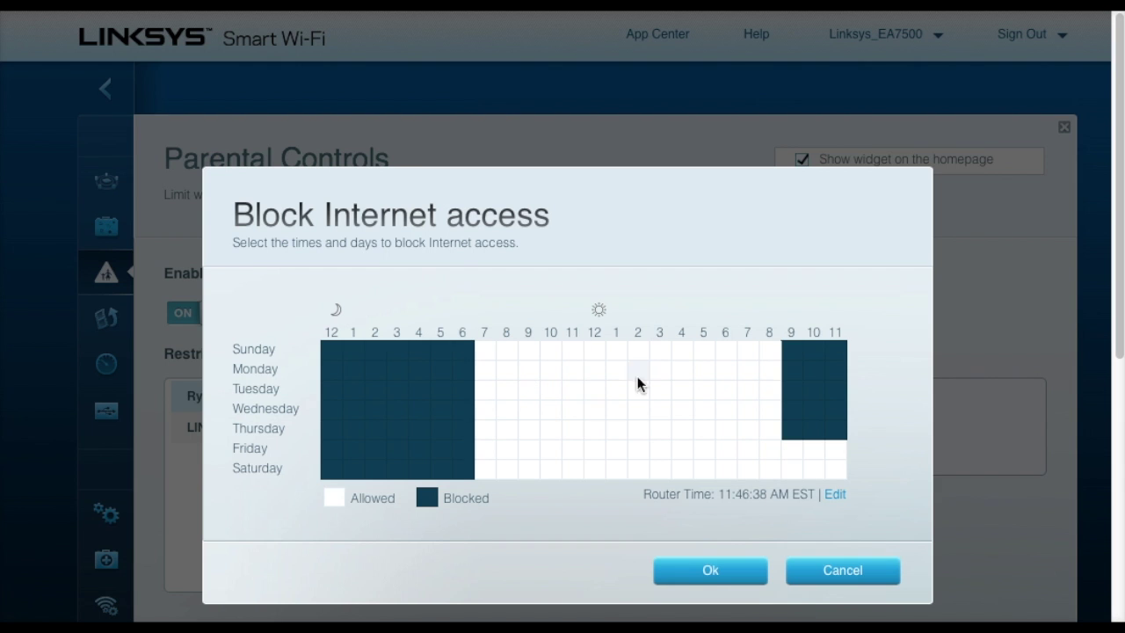
left_click(707, 580)
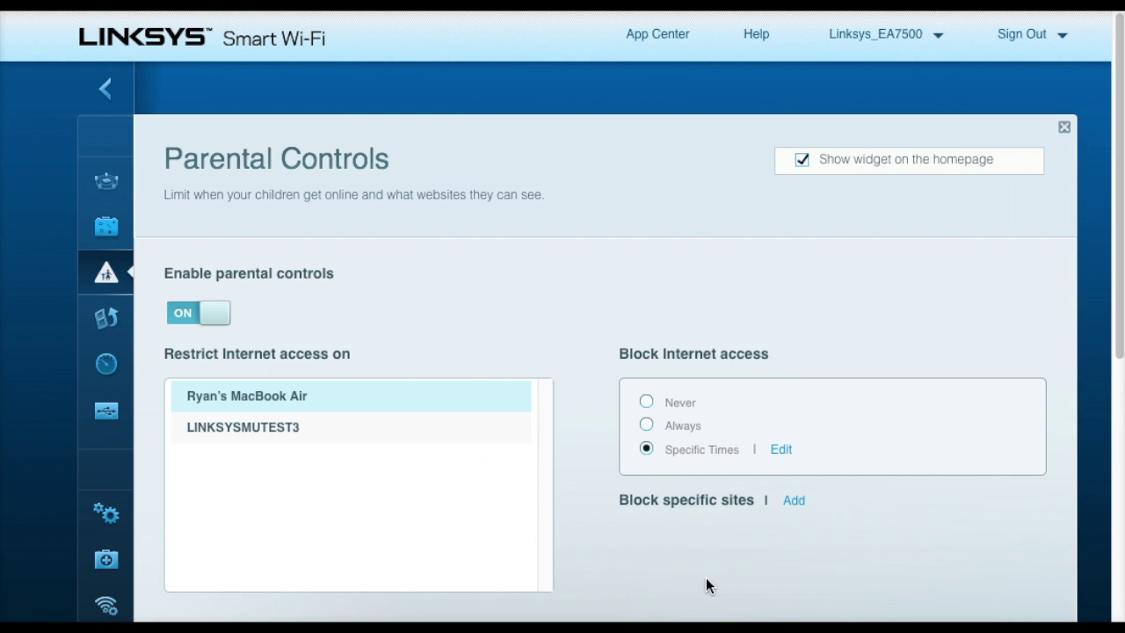
left_click(793, 499)
type("w")
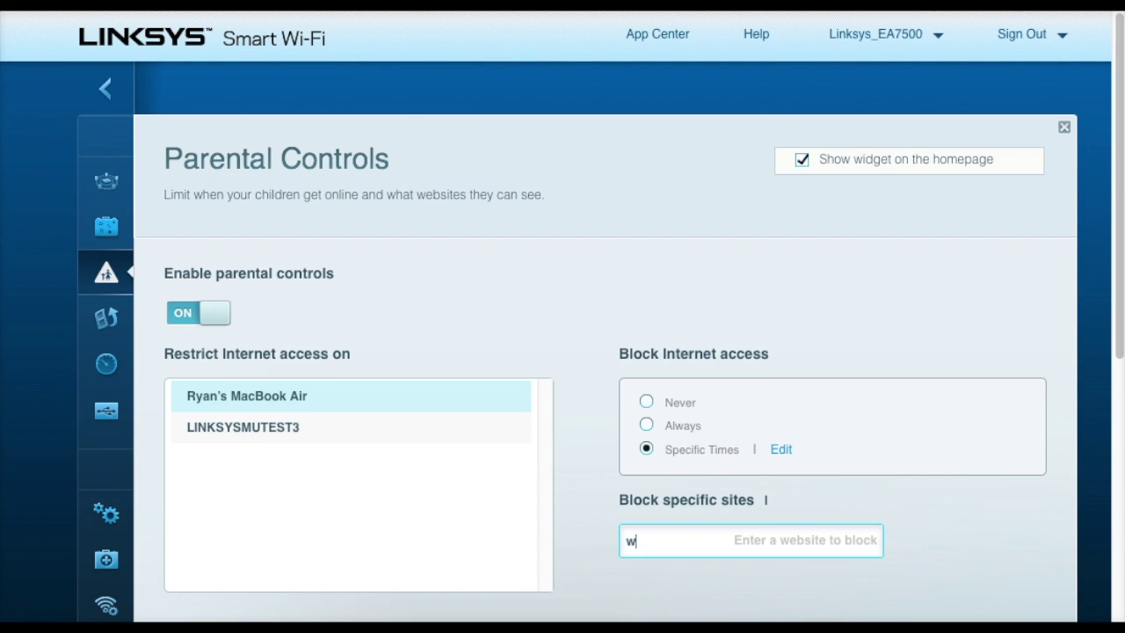
type("ww.facebook.com")
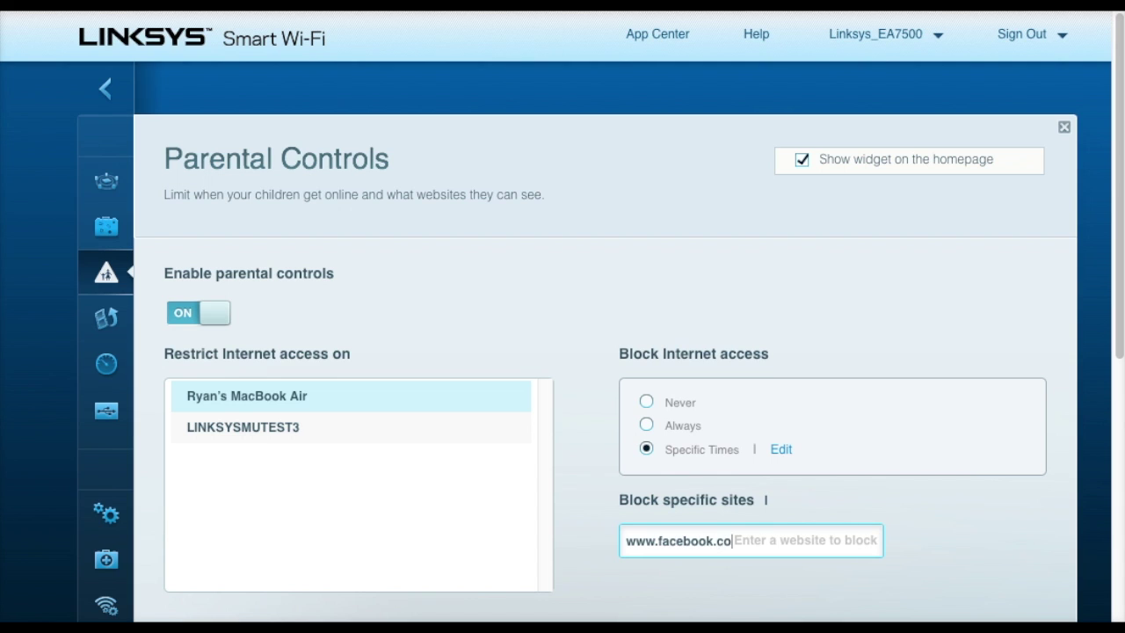
key("Return")
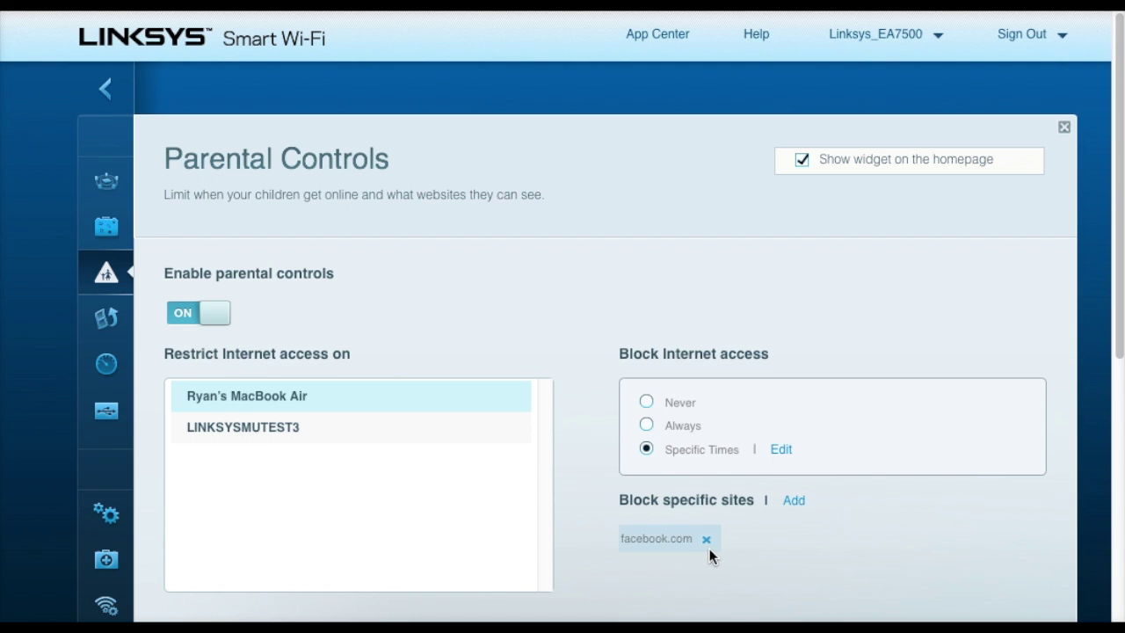
left_click(109, 315)
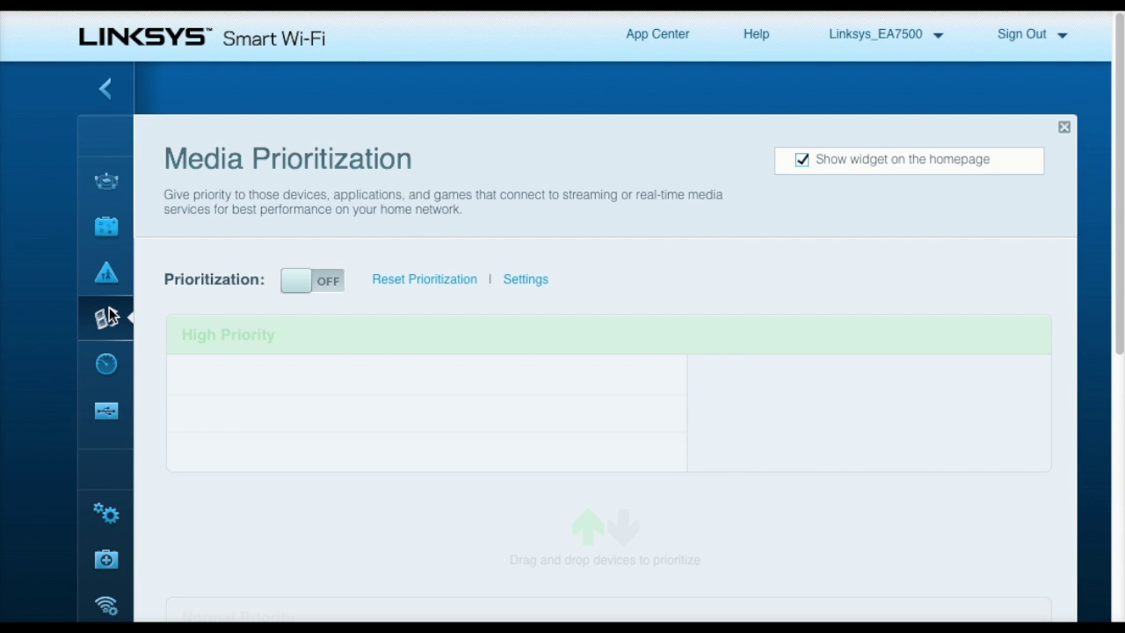
Switch Media Prioritization on and move the MacBook Air from Normal into High Priority
left_click(311, 279)
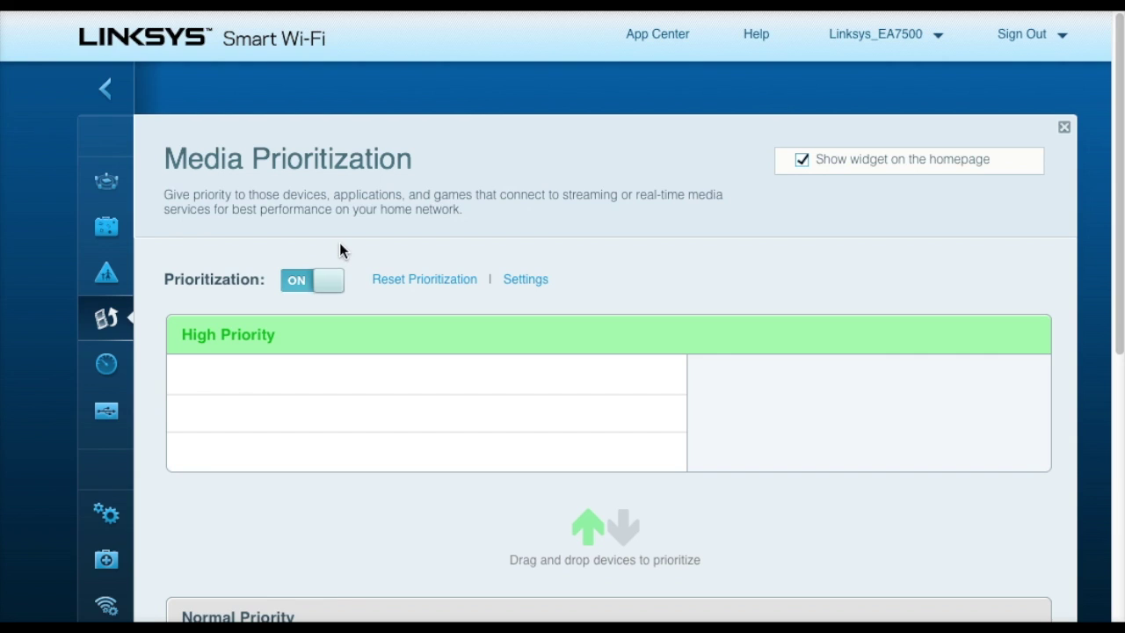
scroll(340, 246, "down", 2)
left_click_drag(284, 562, 293, 230)
scroll(293, 232, "up", 2)
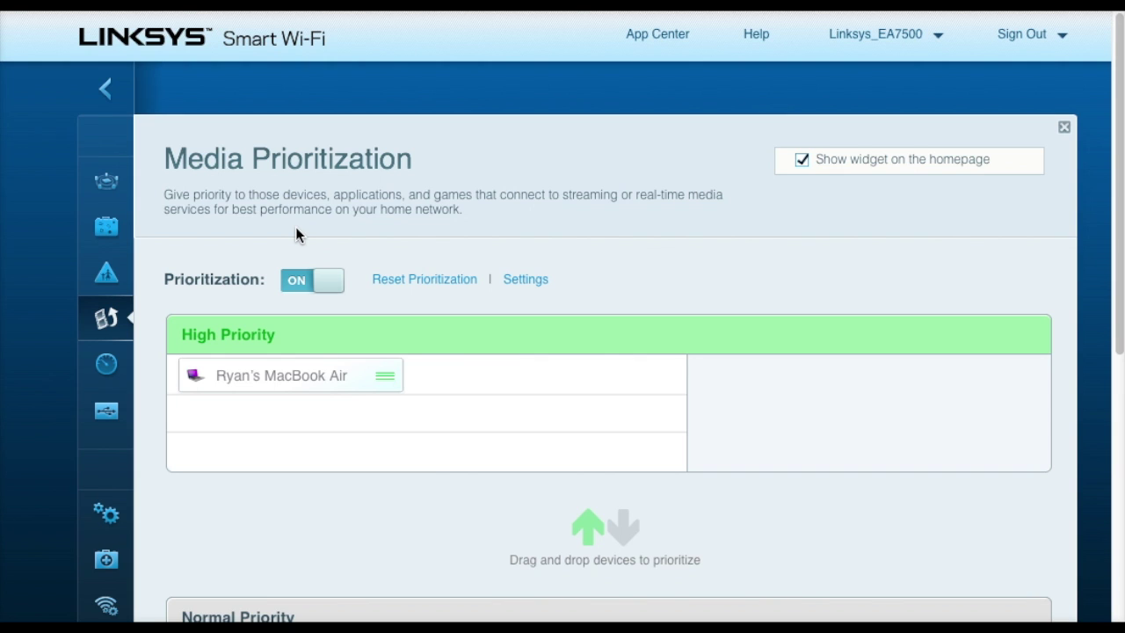
left_click(107, 369)
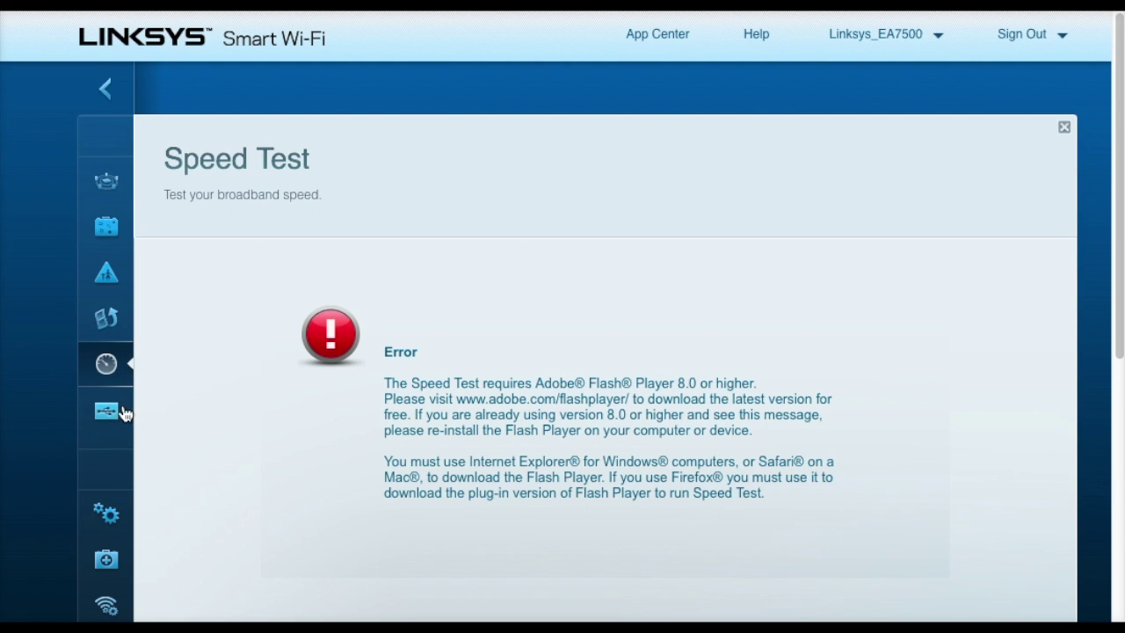
Move on from the Speed Test's Flash Player 8.0 notice to the External Storage page
left_click(103, 419)
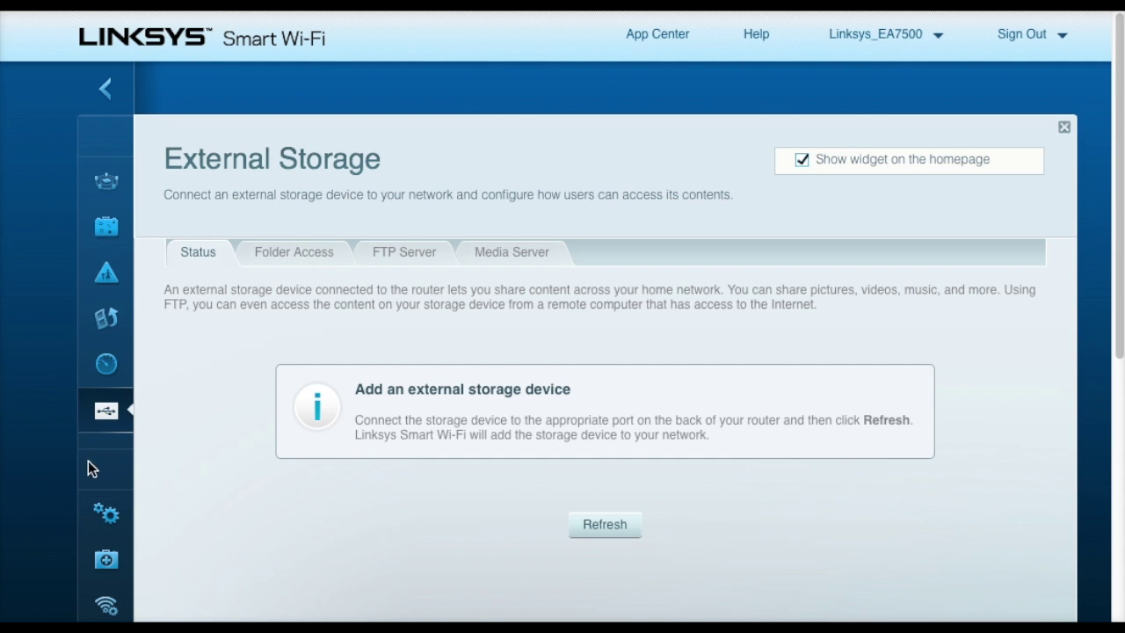
Scroll through the External Storage page's instructions for connecting a storage device
scroll(119, 451, "down", 1)
left_click(114, 475)
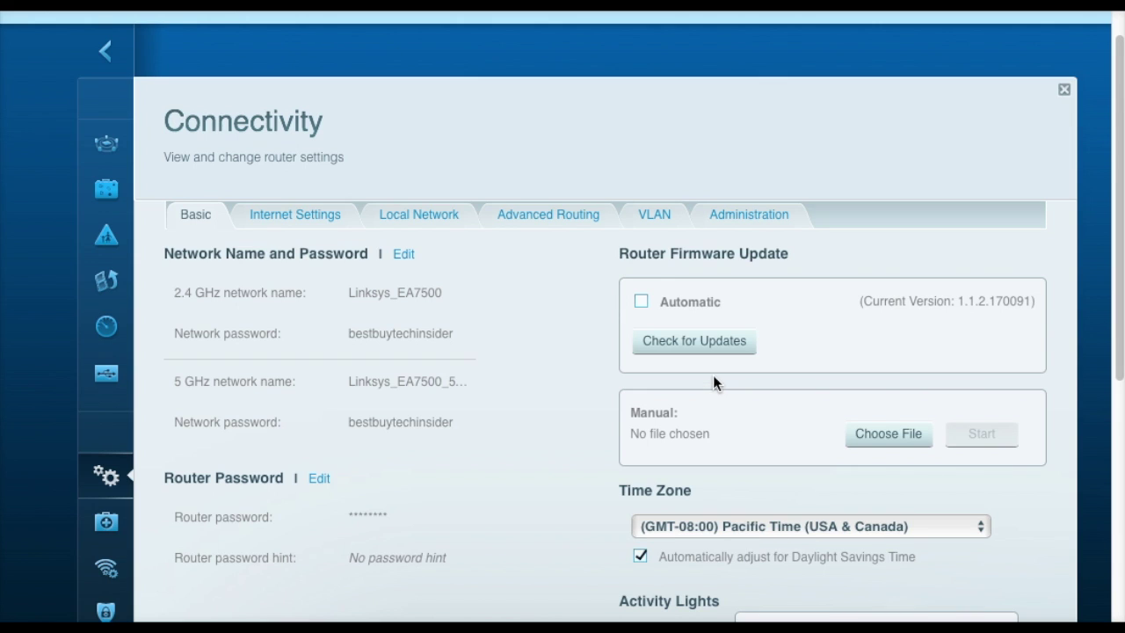
Check for firmware updates, then view the Internet Settings, Local Network, Advanced Routing, VLAN and Administration tabs
left_click(668, 350)
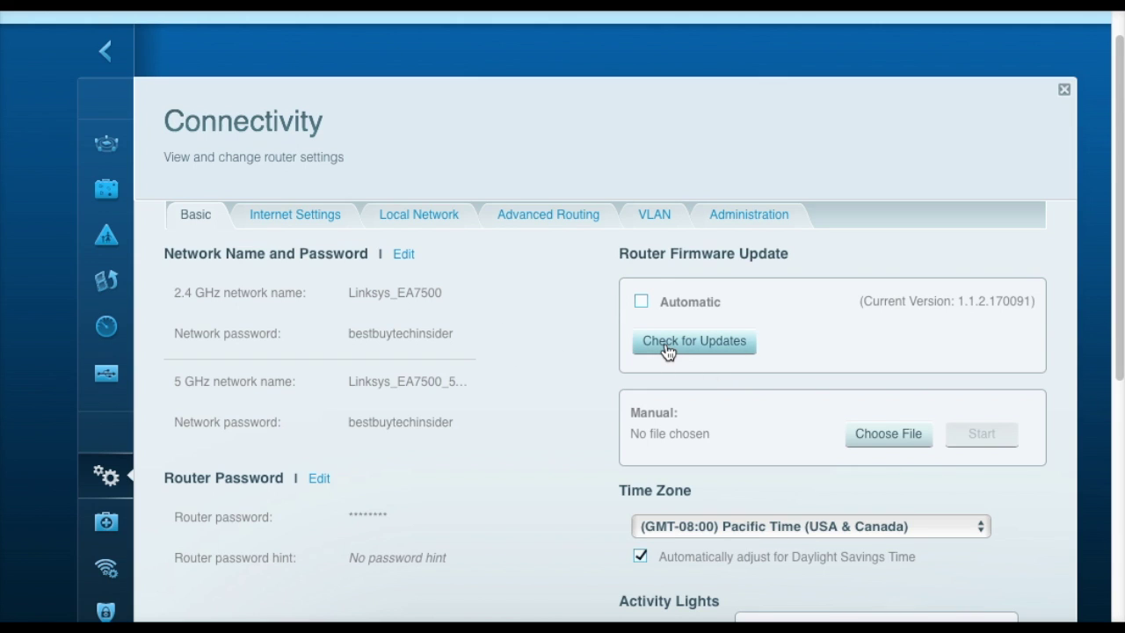
left_click(329, 221)
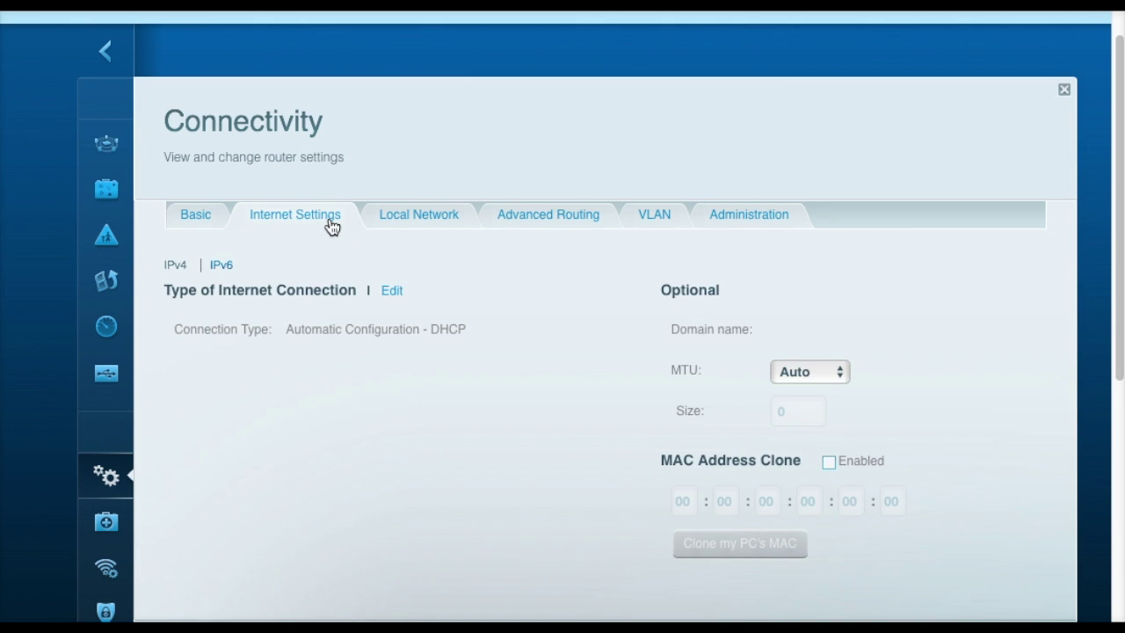
left_click(449, 221)
left_click(528, 220)
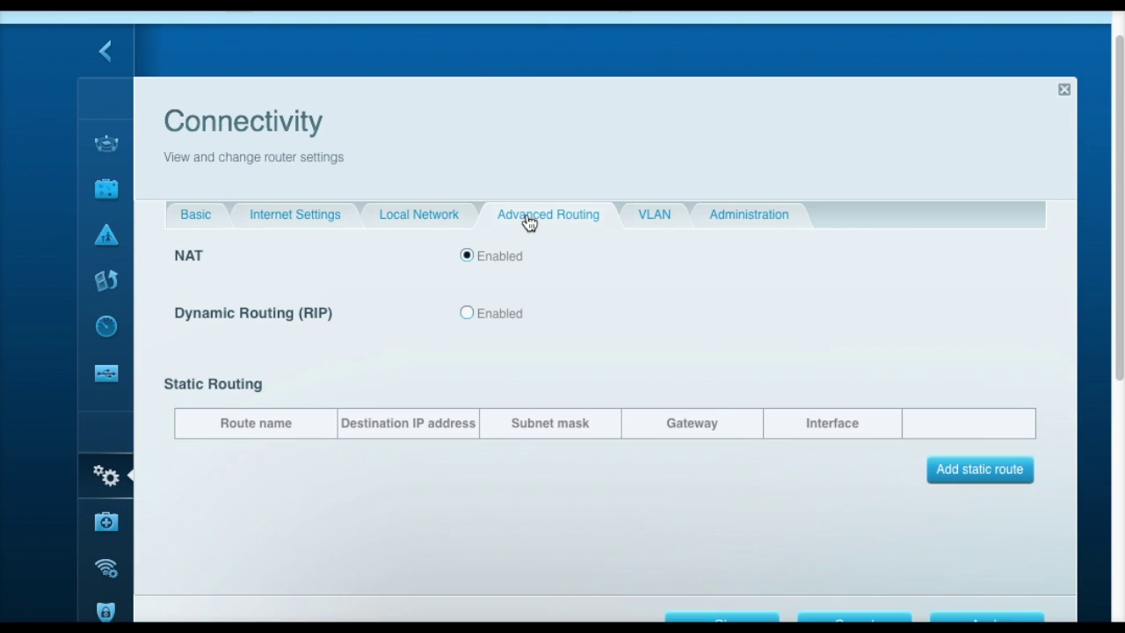
left_click(669, 225)
left_click(745, 226)
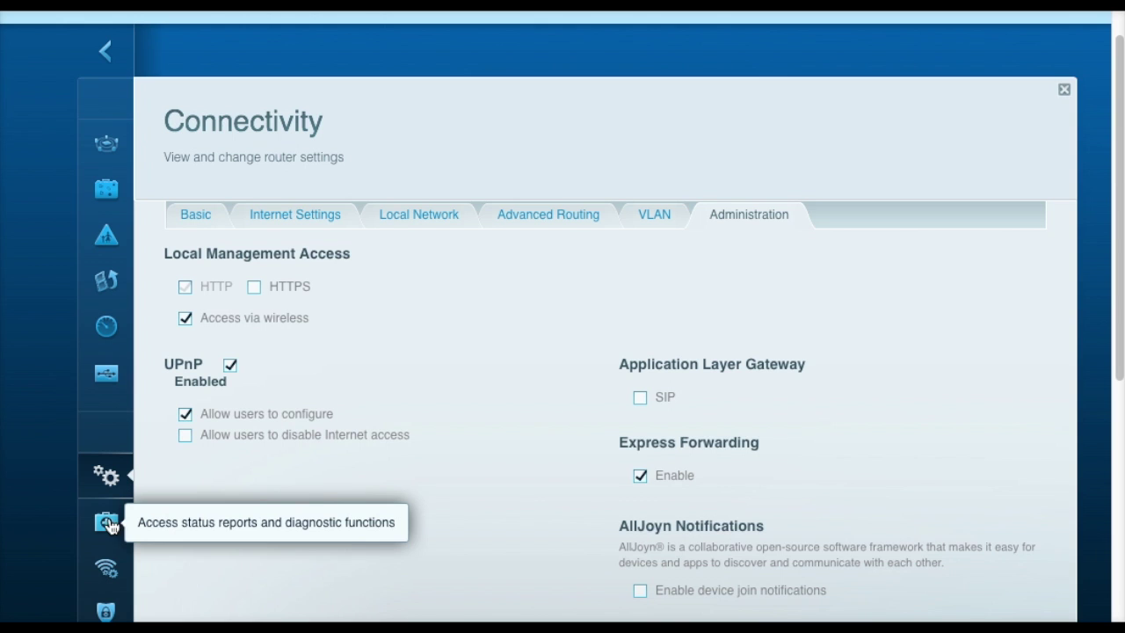
left_click(108, 570)
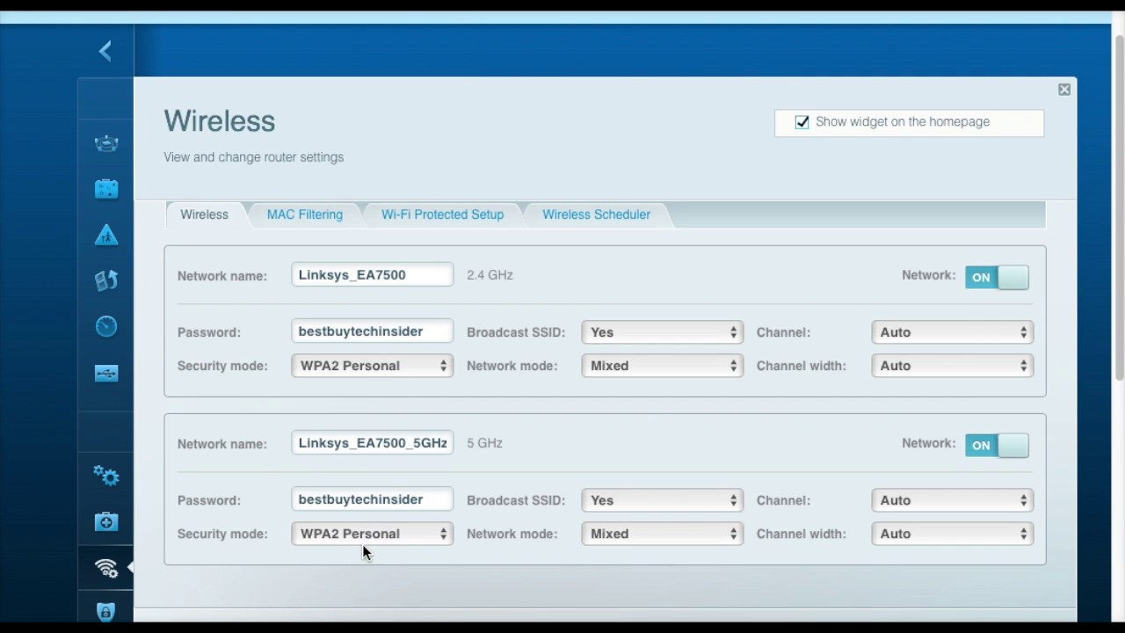
Set Wireless MAC filtering to allow access only for listed MAC addresses
left_click(431, 276)
left_click(309, 223)
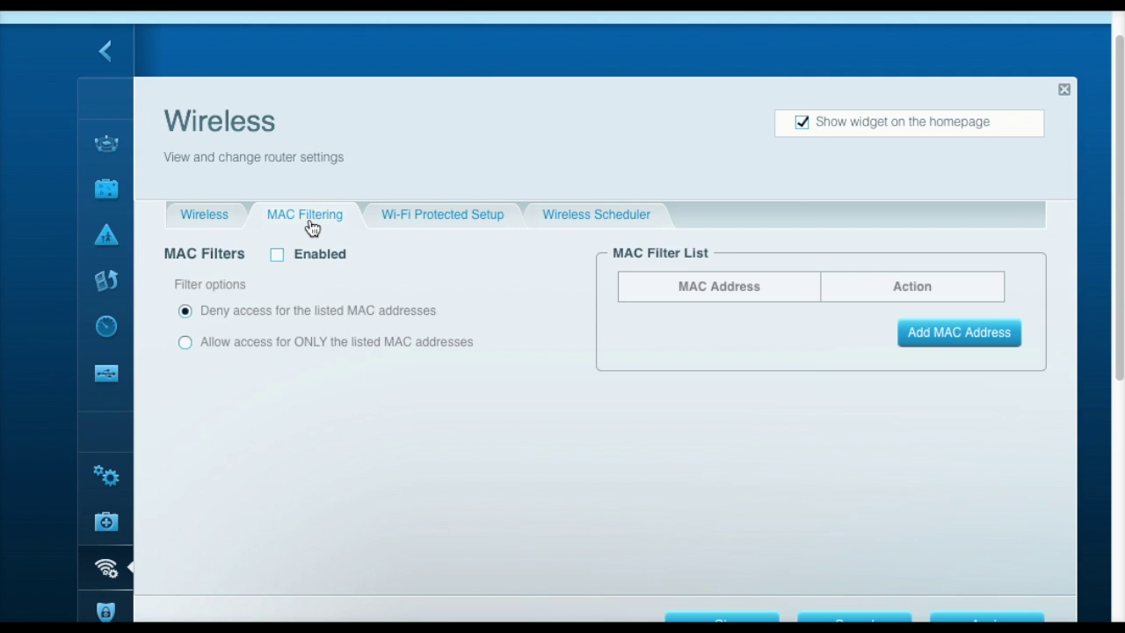
left_click(261, 343)
View and scroll through the weekly Wireless Scheduler grid
left_click(580, 225)
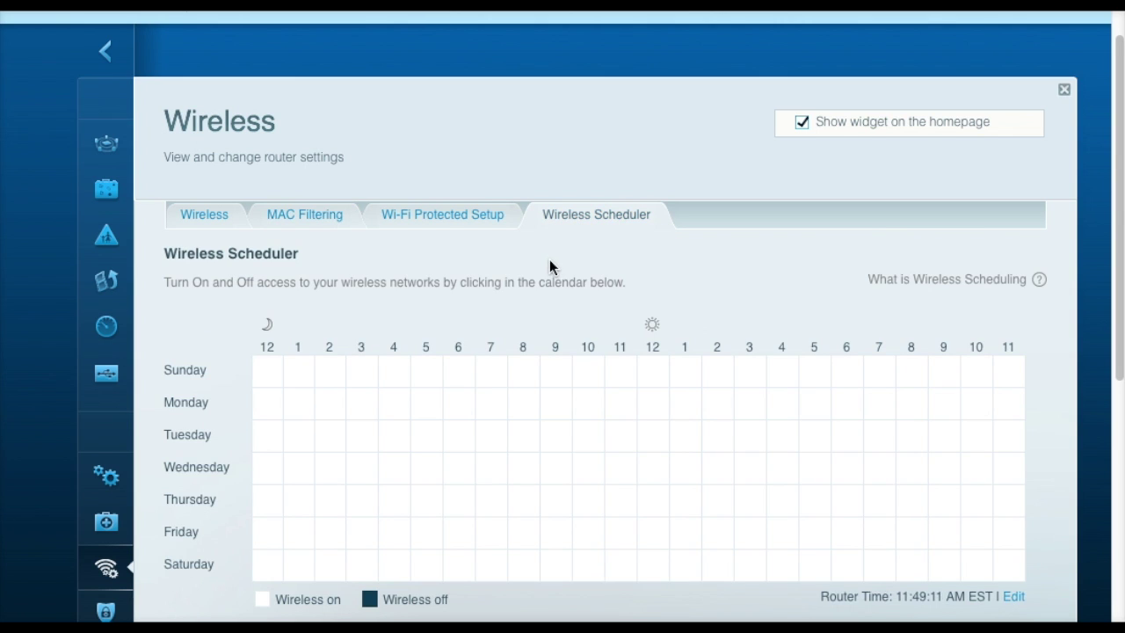
scroll(549, 261, "down", 1)
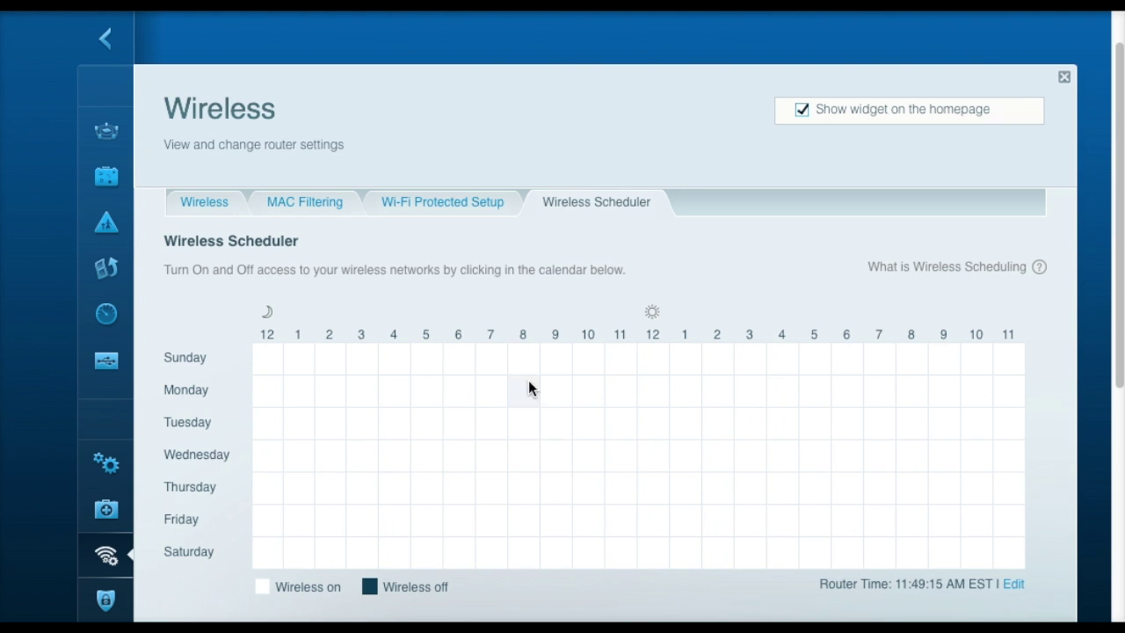
left_click(107, 602)
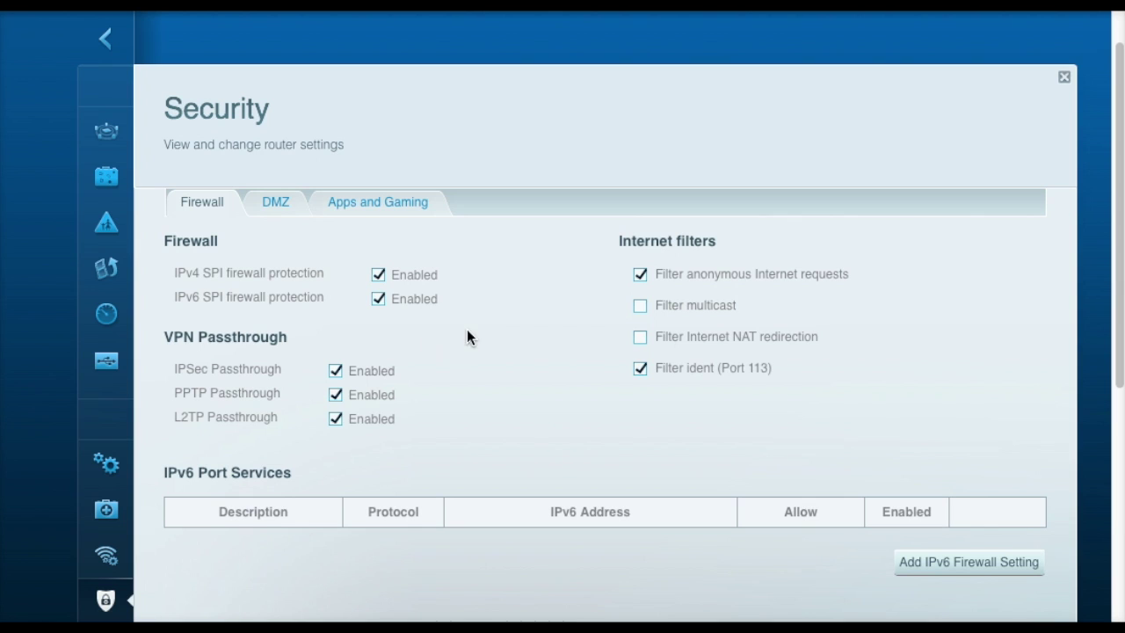
Switch back and forth between the DMZ and Apps and Gaming security tabs, scrolling Apps and Gaming
left_click(279, 213)
left_click(366, 203)
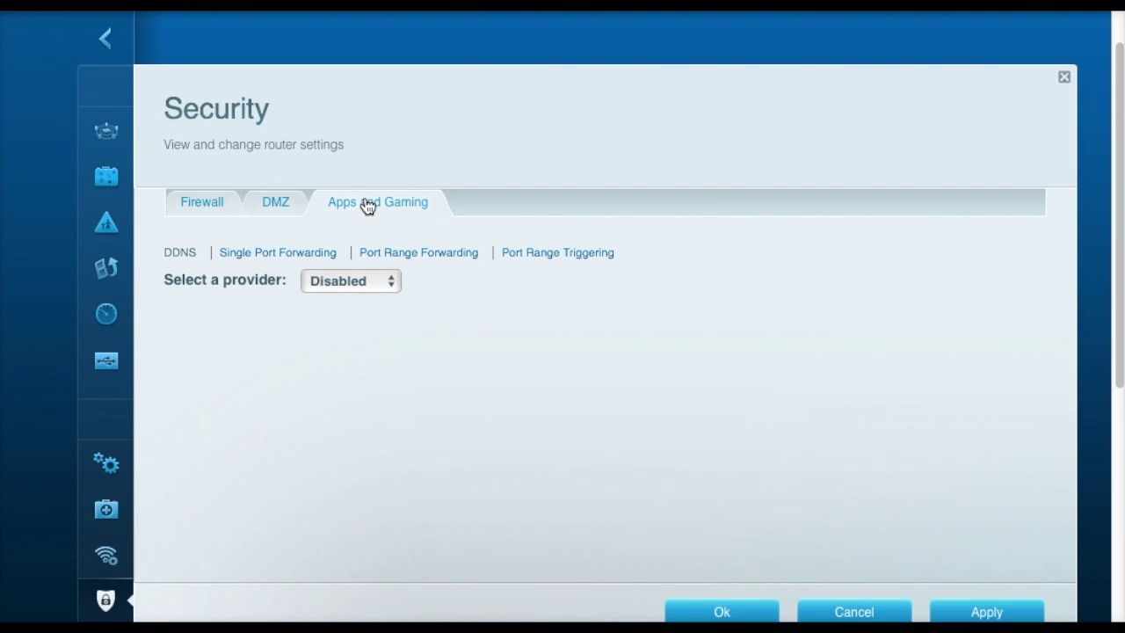
left_click(294, 218)
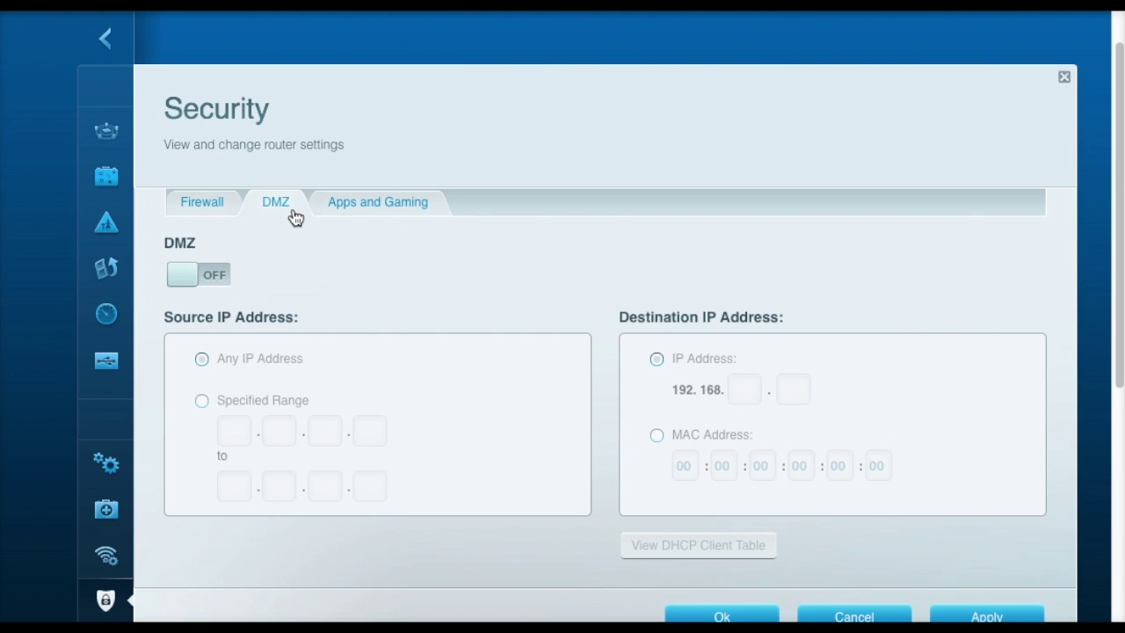
left_click(362, 209)
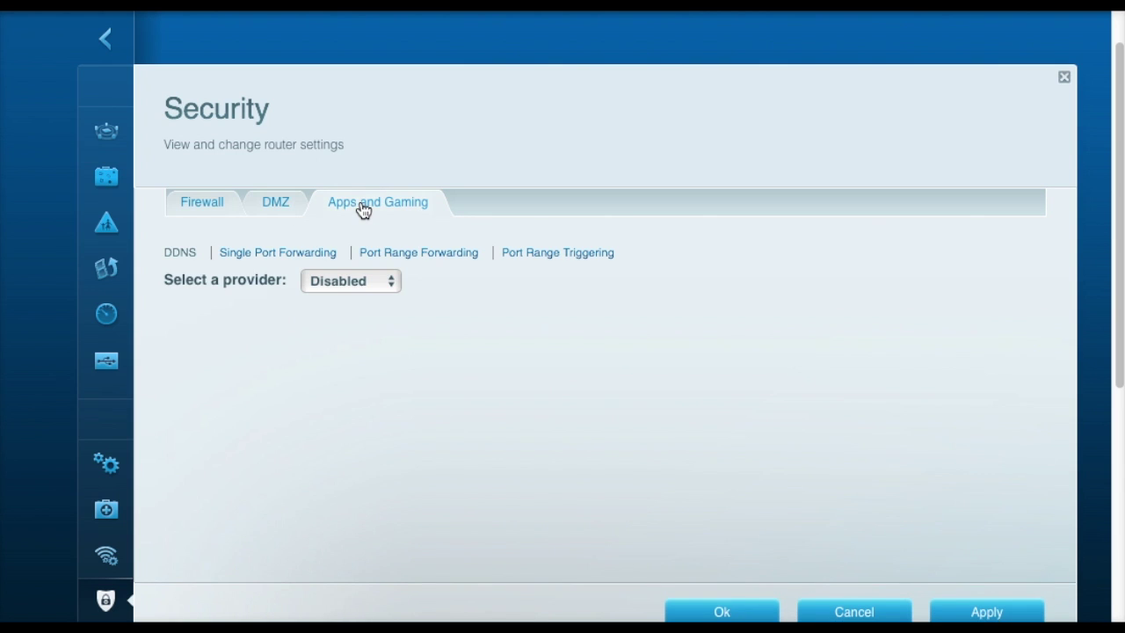
scroll(369, 256, "down", 1)
scroll(369, 255, "up", 3)
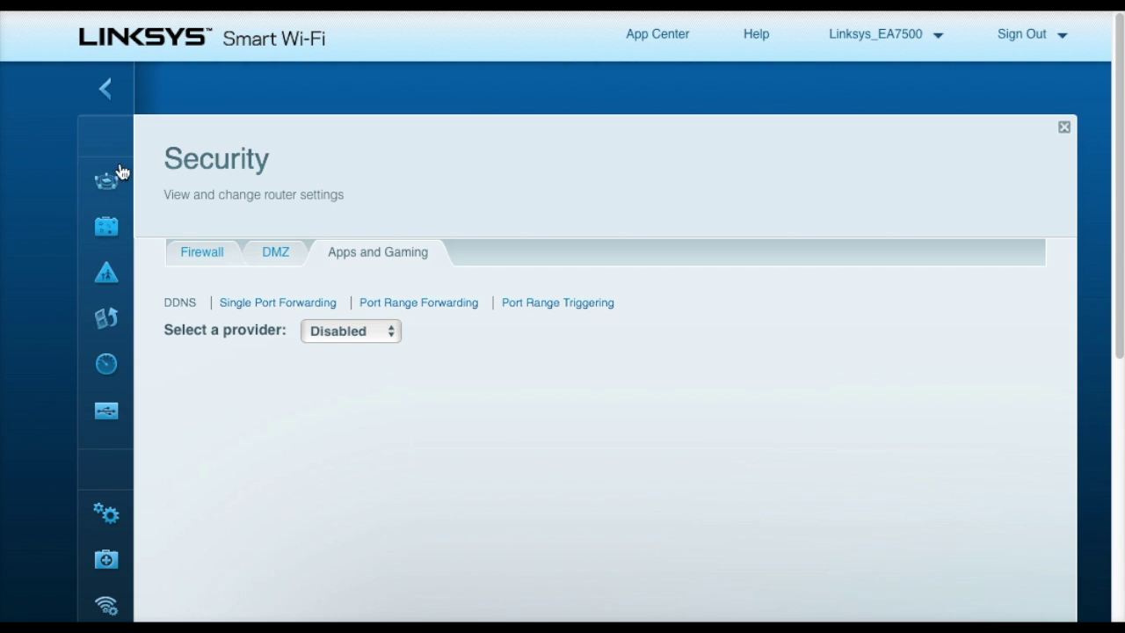
Close the Security panel with the sidebar back arrow to return to the home dashboard
left_click(111, 95)
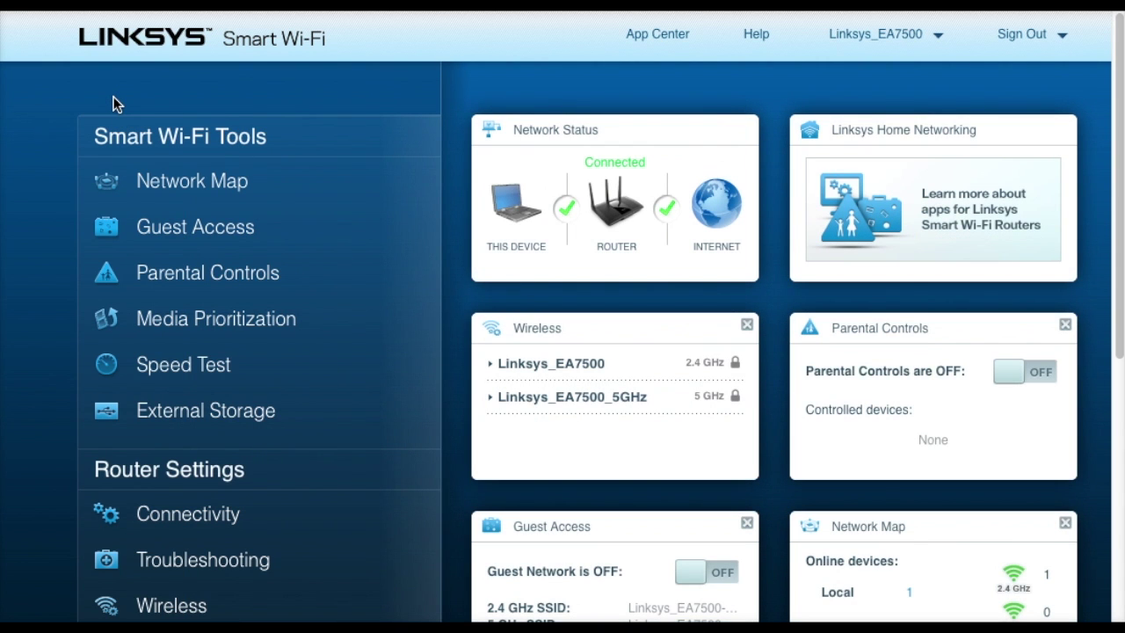